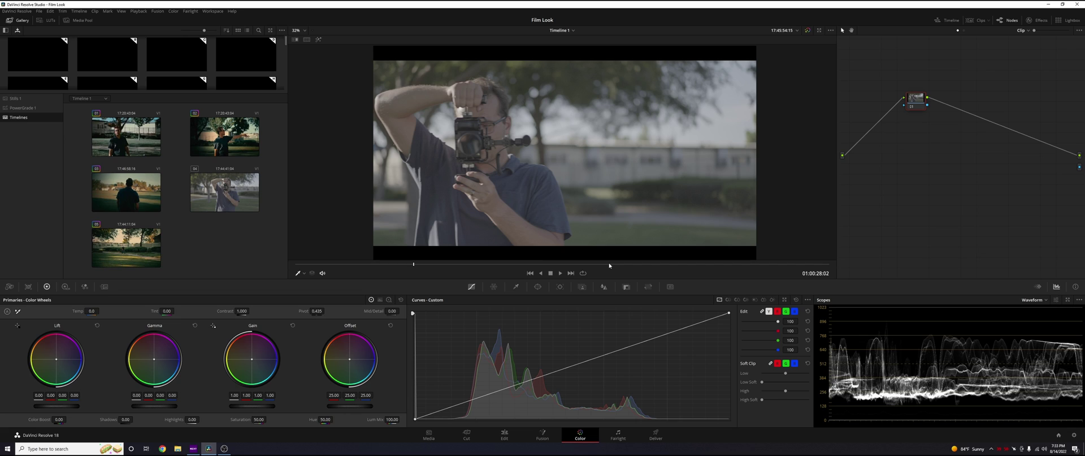
Reposition the clip's first node and apply the Color Space Transform effect to it from the effects library
drag(921, 102, 1022, 137)
click(1037, 20)
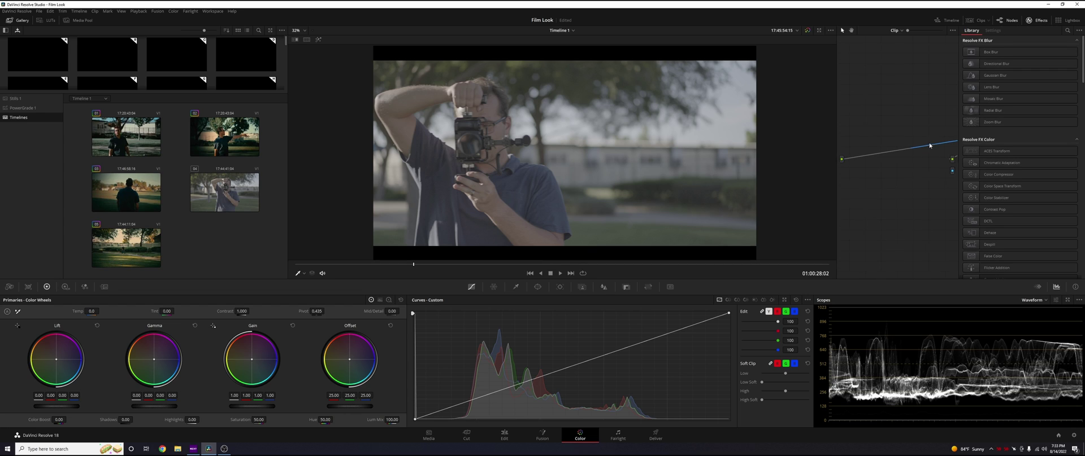
drag(929, 146, 865, 148)
drag(930, 145, 896, 132)
drag(1005, 186, 893, 128)
Set the Color Space Transform's input color space to Sony S-Gamut3 and its input gamma to Sony S-Log3
click(1029, 59)
click(1020, 102)
click(1029, 67)
click(1034, 108)
Set the transform's output color space to DaVinci Wide Gamut and choose its output gamma
click(1029, 74)
scroll(1036, 109, down, 3)
scroll(1036, 109, down, 1)
click(1035, 118)
click(1029, 83)
scroll(1038, 117, down, 4)
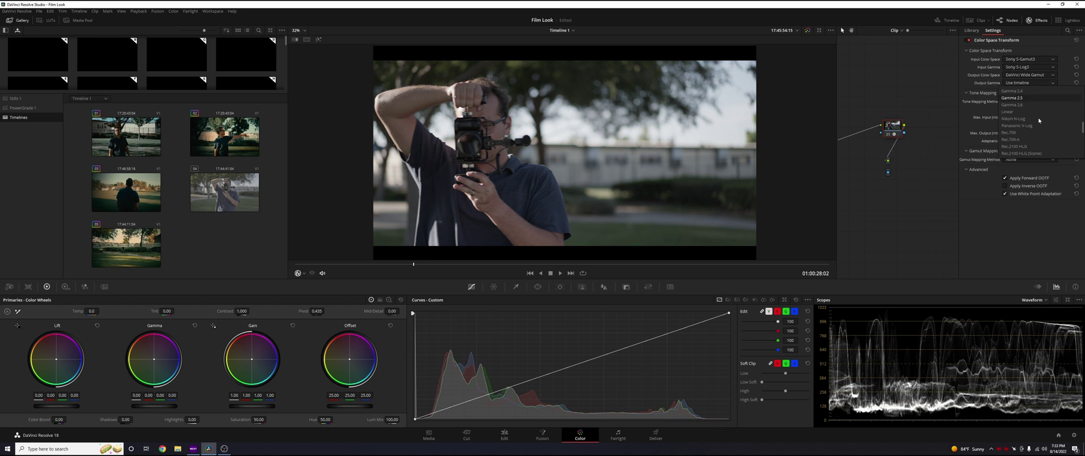
click(1032, 135)
Add a second serial node with a Color Space Transform and set its input color space to DaVinci Wide Gamut
key(alt+s)
drag(921, 120, 896, 145)
drag(1005, 186, 896, 145)
click(1029, 59)
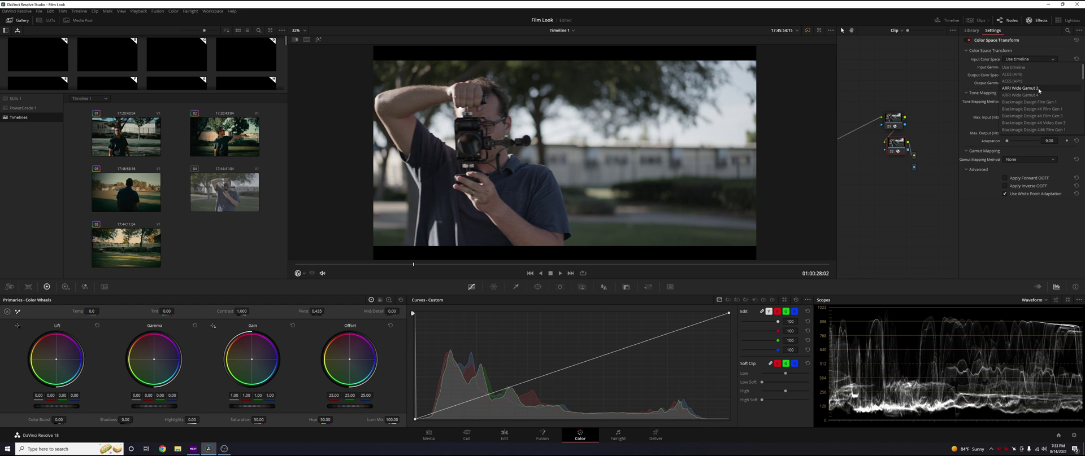
click(1036, 92)
click(1029, 66)
click(839, 185)
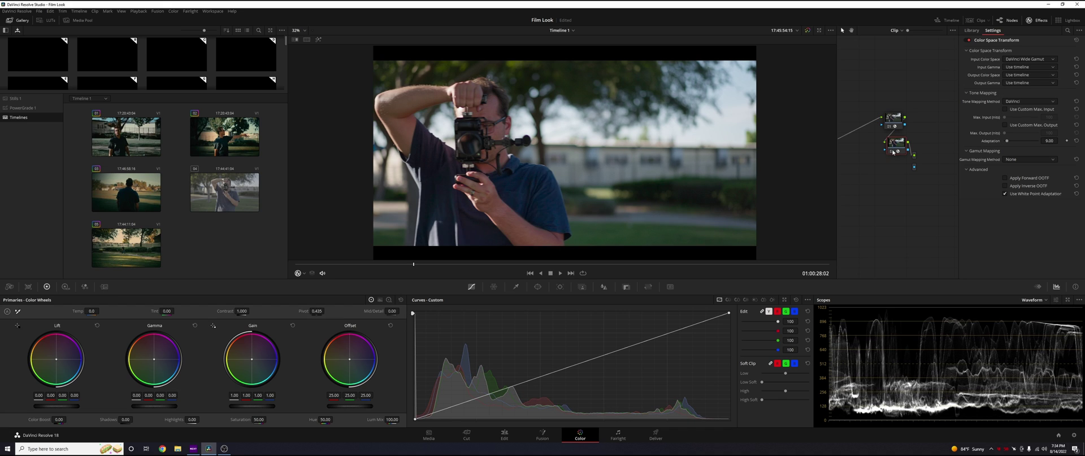
Close the effects library and toggle the clip's grade off and on to compare
click(1037, 21)
key(shift+d)
key(shift+d)
Insert a serial node before the two transform nodes, sample the man's forearm skin with the HSL Qualifier, and save the project
key(shift+s)
click(516, 287)
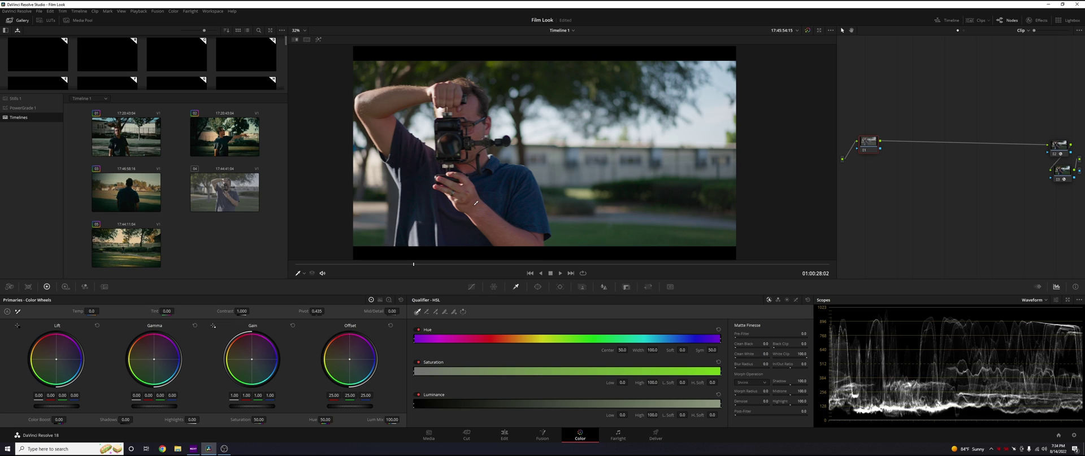
drag(475, 204, 494, 215)
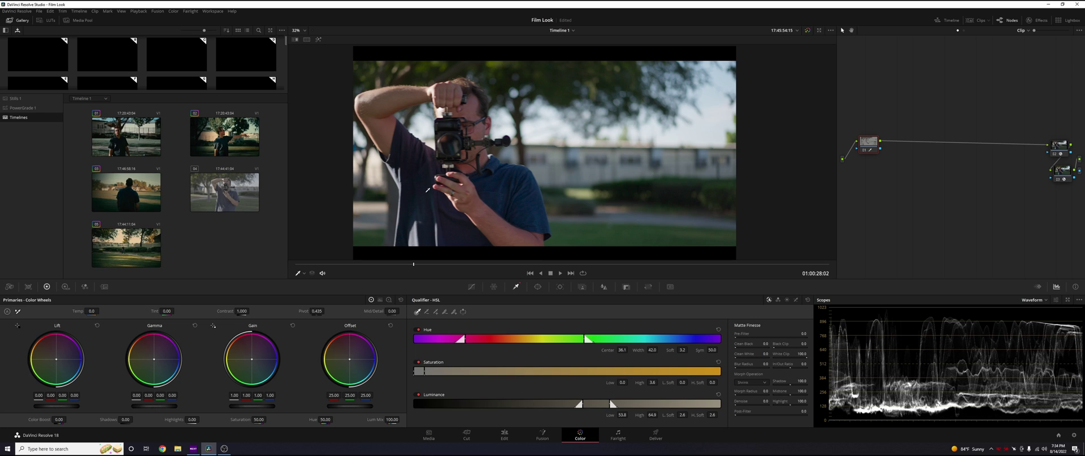
key(ctrl+s)
Highlight the keyed area and refine the skin key's hue, saturation and luminance ranges, with luminance high at about 63, then save the project
click(318, 41)
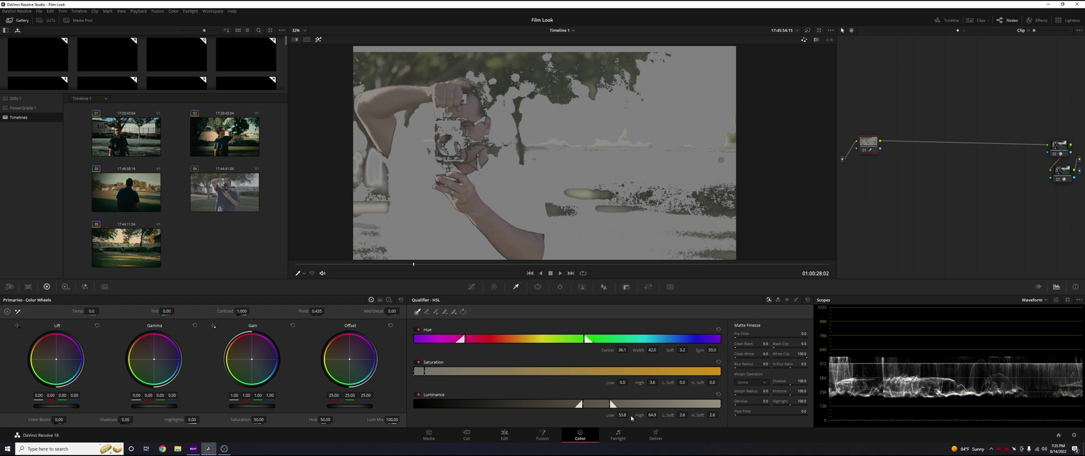
drag(600, 403, 625, 382)
drag(524, 339, 550, 339)
drag(489, 339, 509, 324)
drag(420, 371, 423, 371)
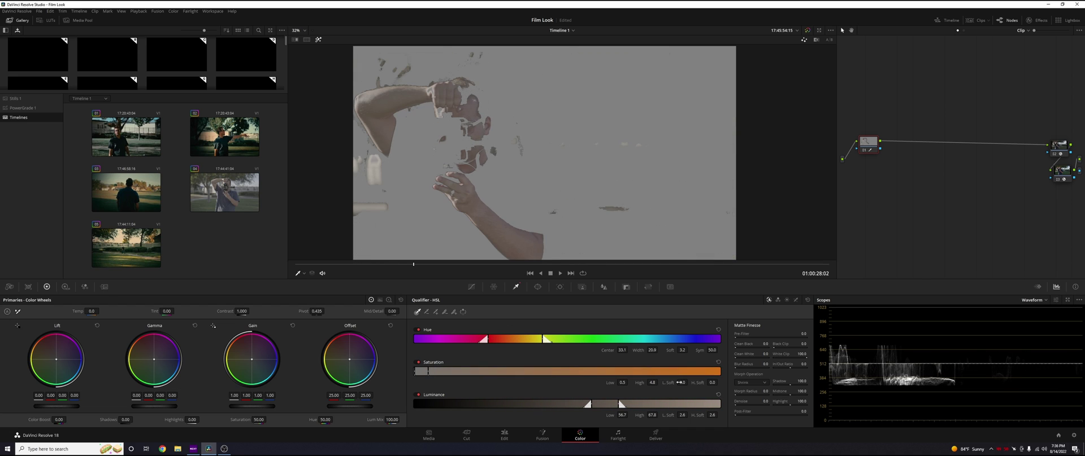
drag(602, 405, 598, 405)
drag(616, 405, 603, 404)
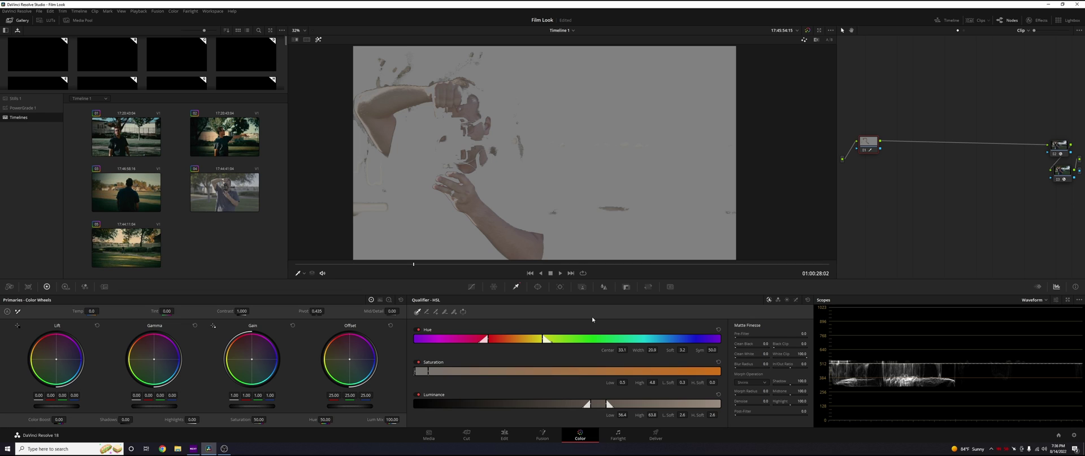
key(ctrl+s)
Push the skin matte's Blur Radius to an exaggerated amount to demonstrate its effect on the key's edges
scroll(472, 177, up, 3)
scroll(446, 169, up, 4)
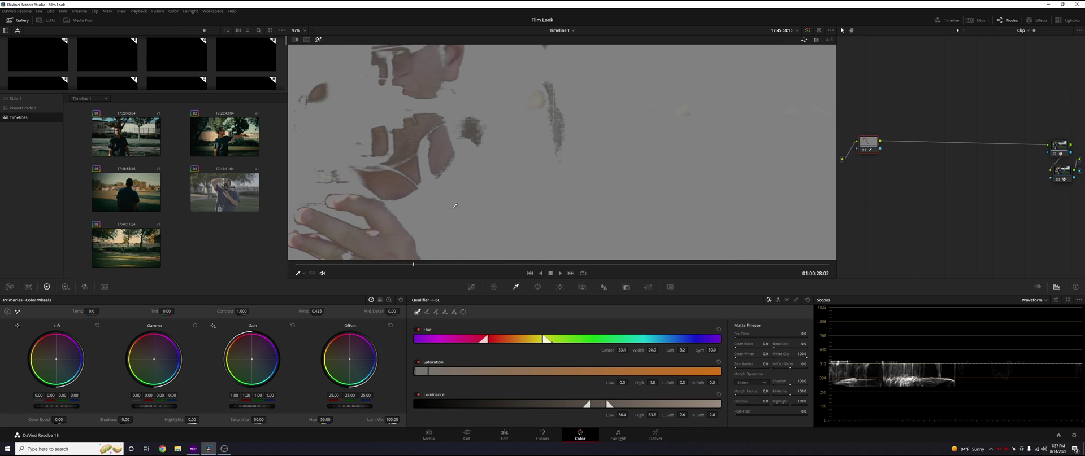
scroll(435, 158, up, 1)
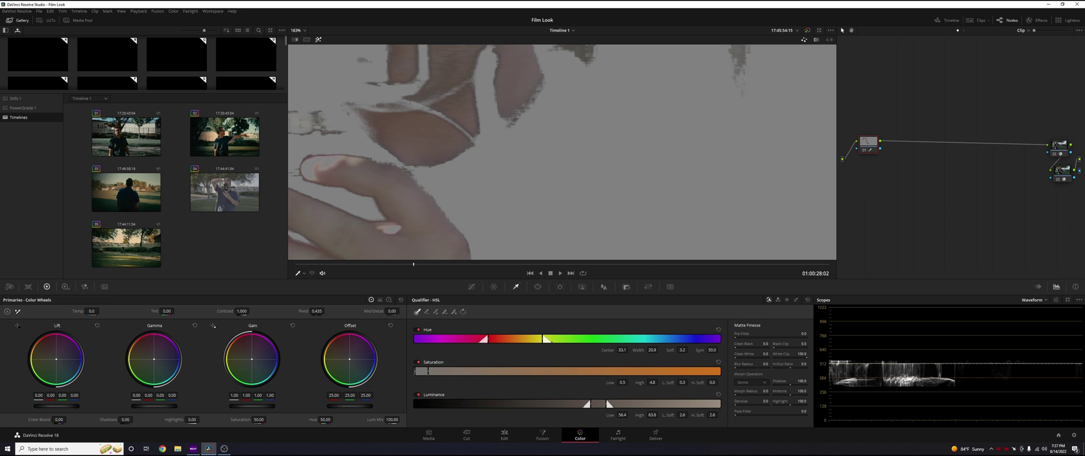
drag(764, 364, 1084, 364)
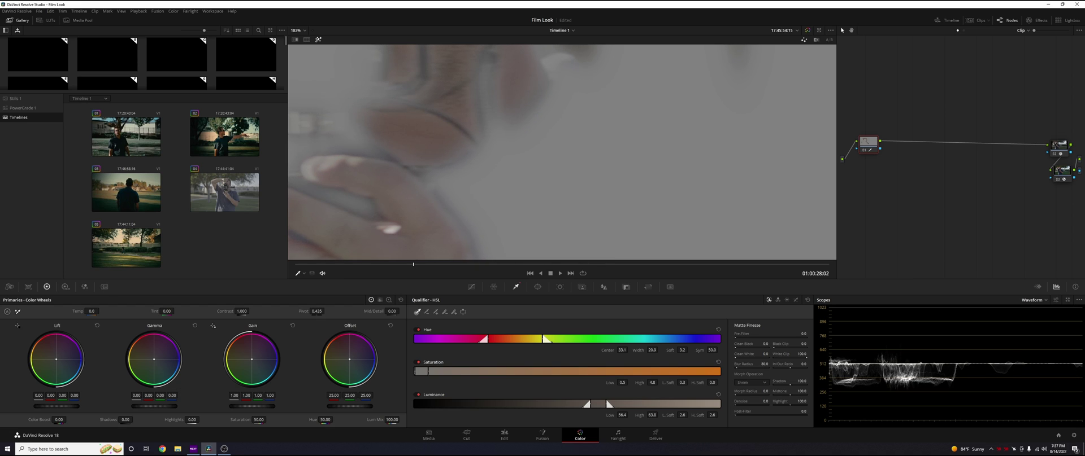
scroll(435, 87, down, 3)
Check the image without the highlight, reduce the matte's Blur Radius to about 14.6, and adjust its Denoise slightly
click(318, 41)
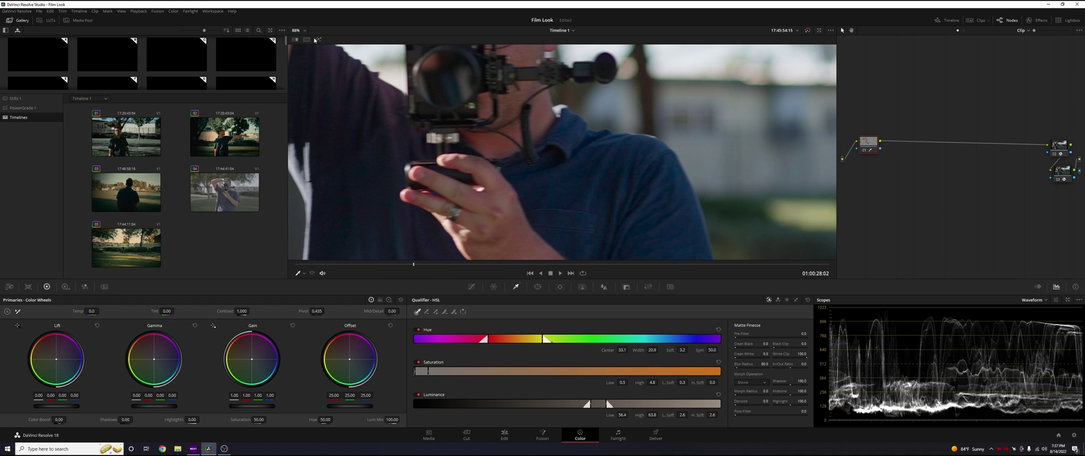
click(316, 40)
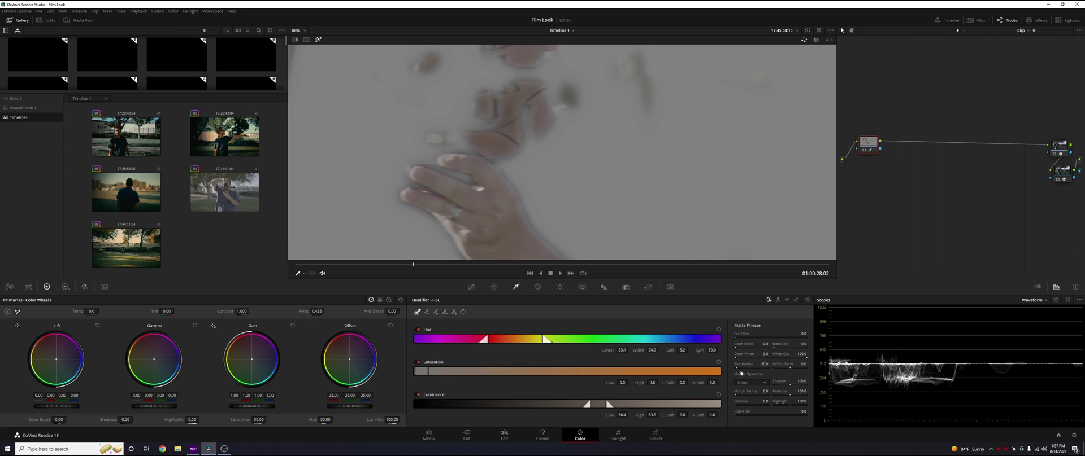
drag(764, 364, 733, 364)
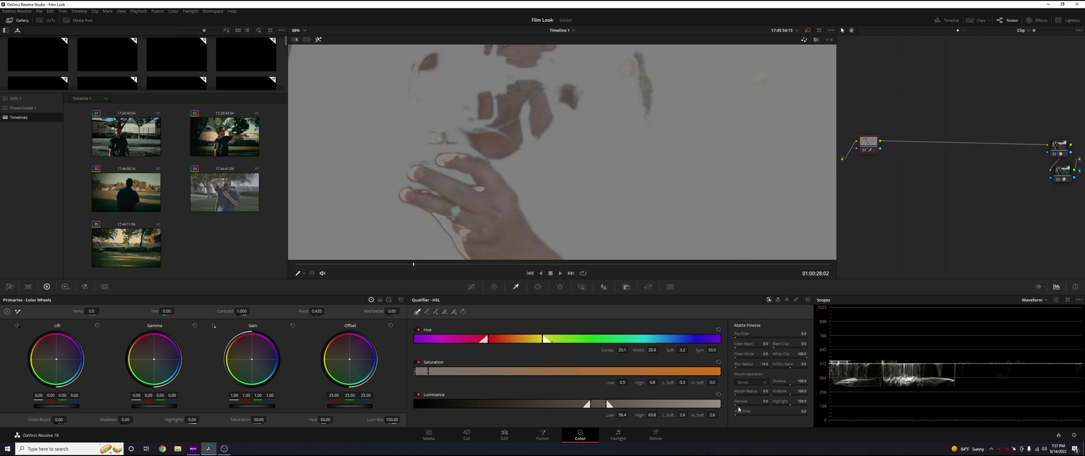
drag(737, 404, 739, 405)
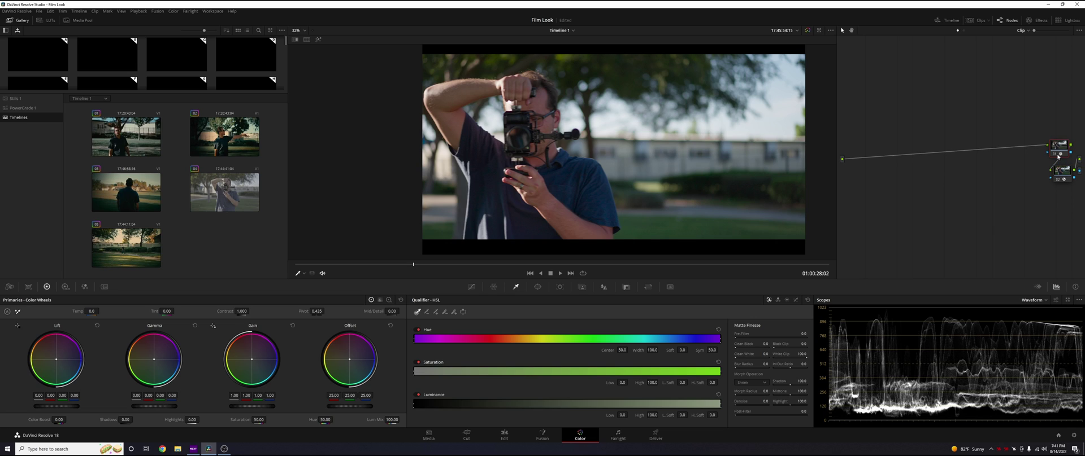
Insert a serial node ahead of the transforms and set contrast 1.132, lift -0.02, gamma 0.11, gain 0.84 and offset 17.80
key(shift+s)
drag(1063, 195, 866, 144)
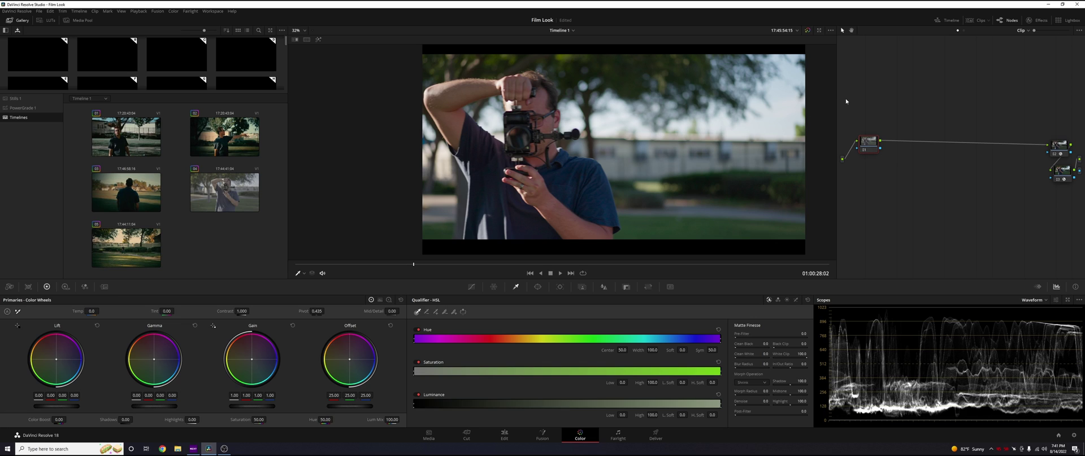
drag(875, 145, 869, 146)
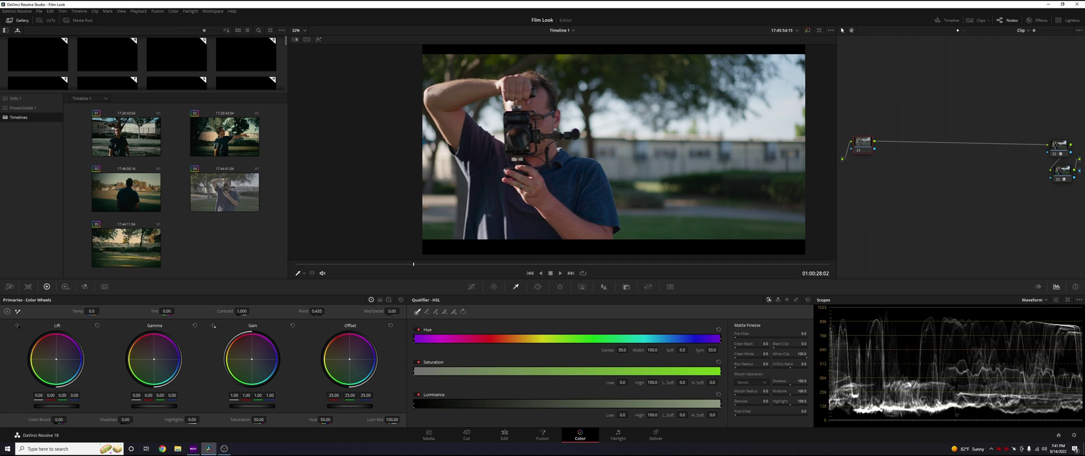
drag(349, 406, 345, 406)
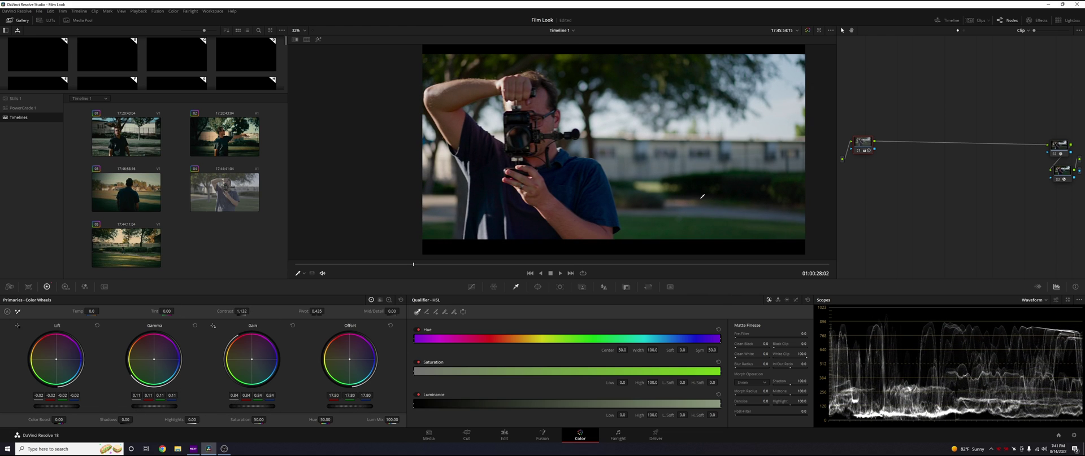
Add a second grading node after the exposure node and shift its offset toward teal, with green at 31.24 and blue at 30.44
drag(863, 149, 863, 146)
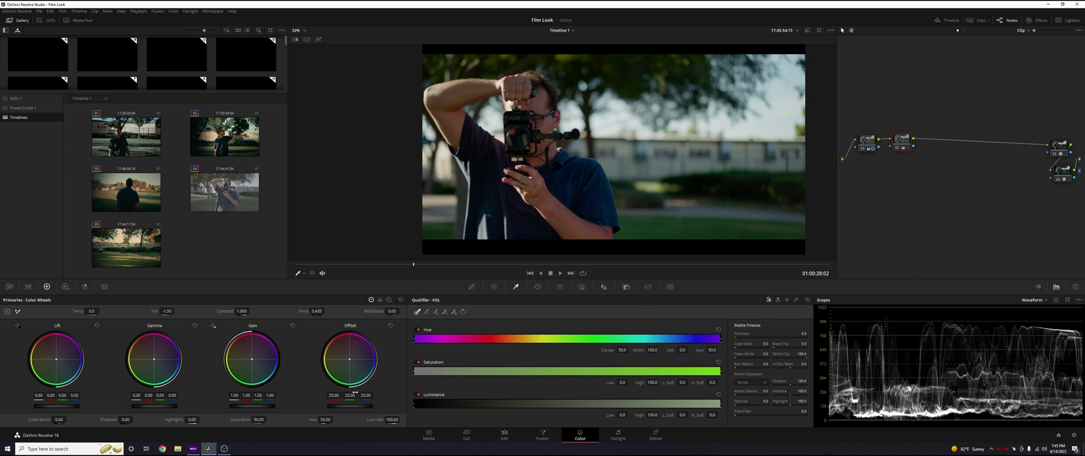
drag(349, 359, 350, 362)
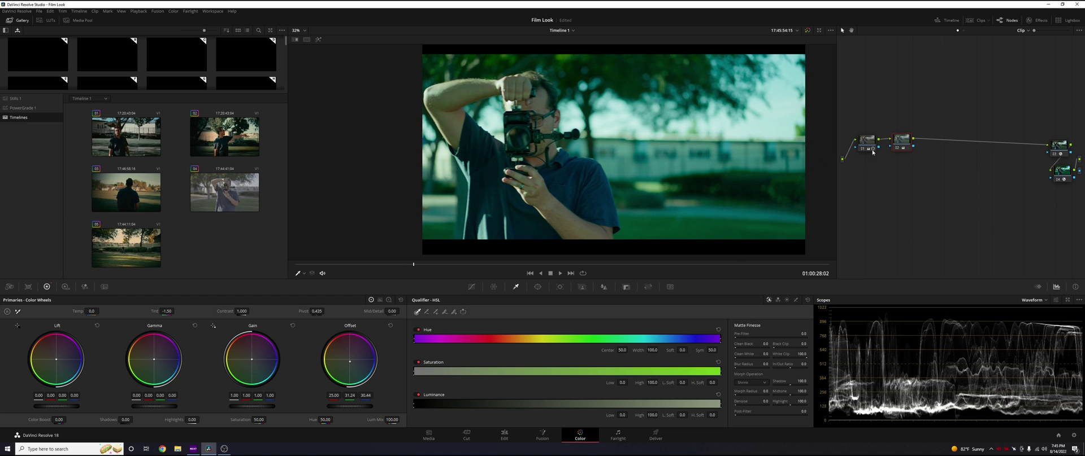
drag(906, 147, 906, 144)
Add a layer node to the teal grading node
right_click(901, 142)
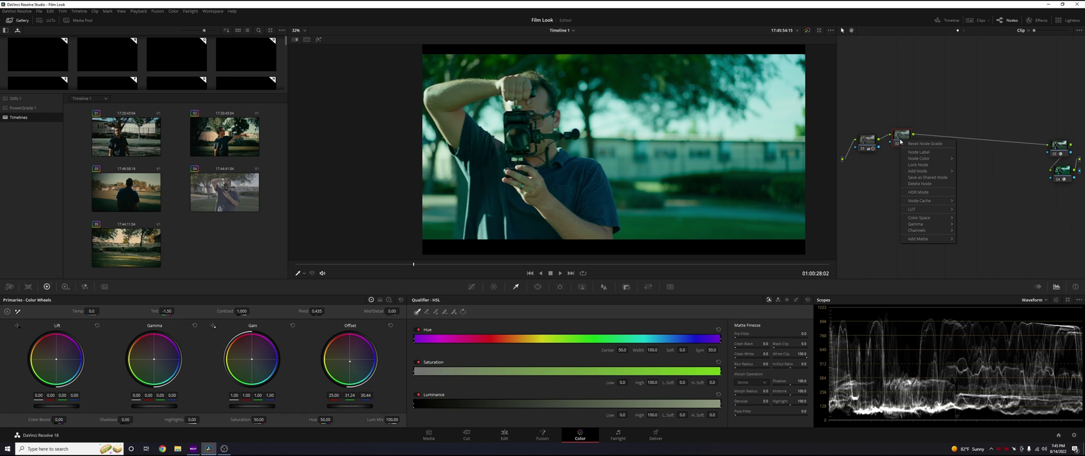
mouse_move(925, 172)
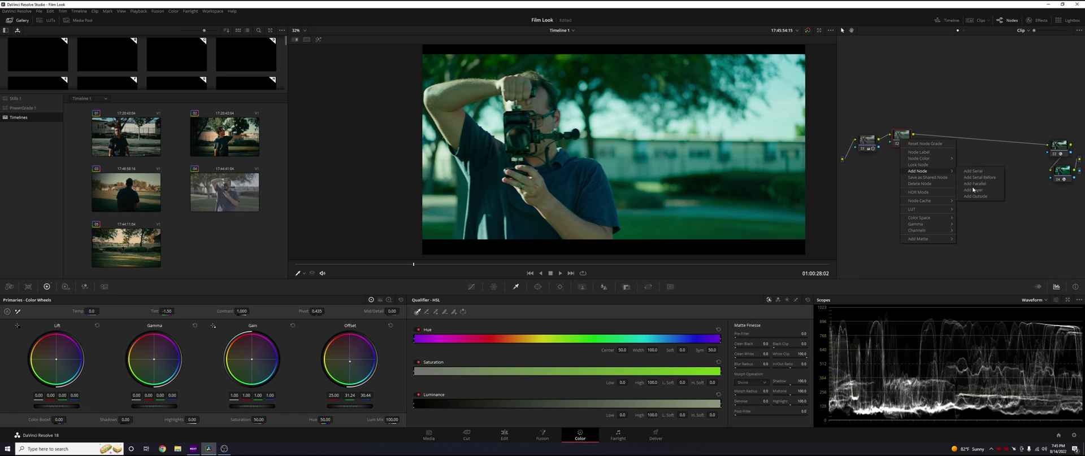
click(973, 190)
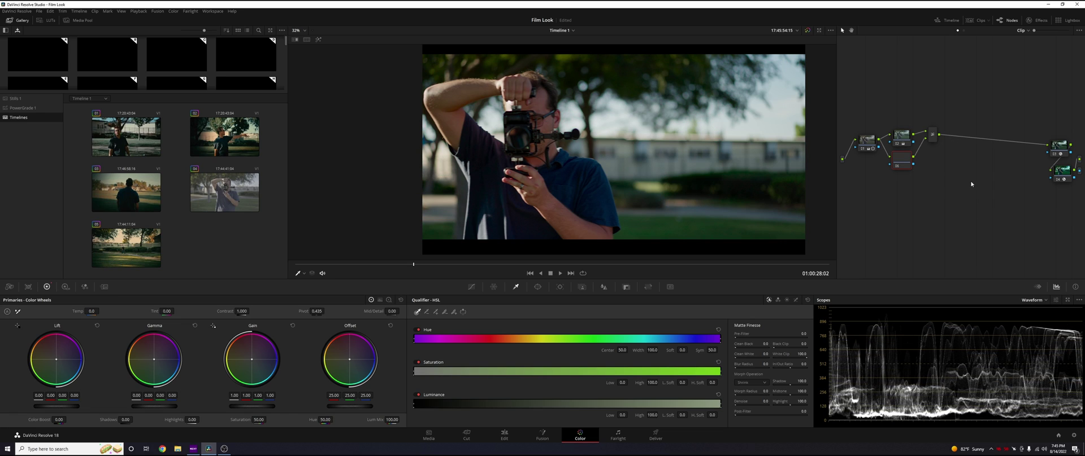
Key the man's skin tones in the lower layer node with the HSL Qualifier, softening the matte with blur and 2.3 Denoise
click(901, 158)
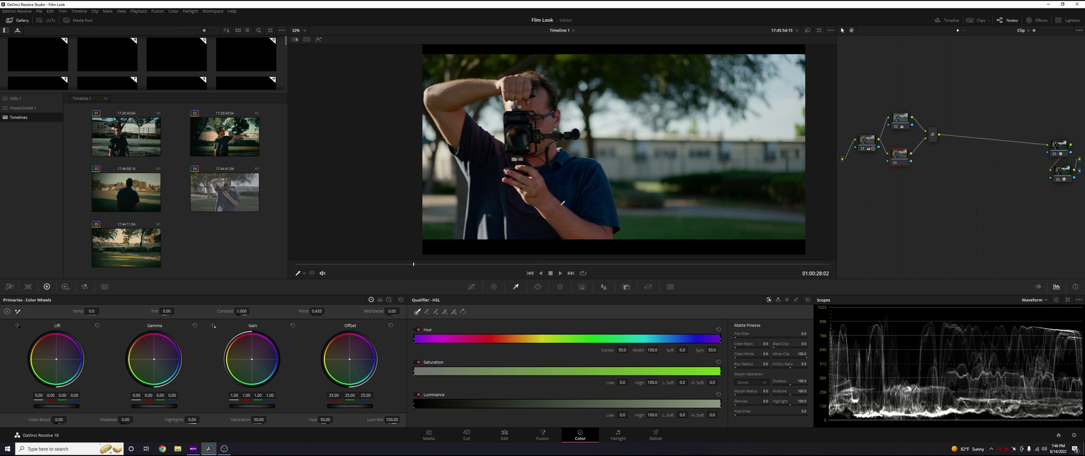
drag(452, 339, 461, 339)
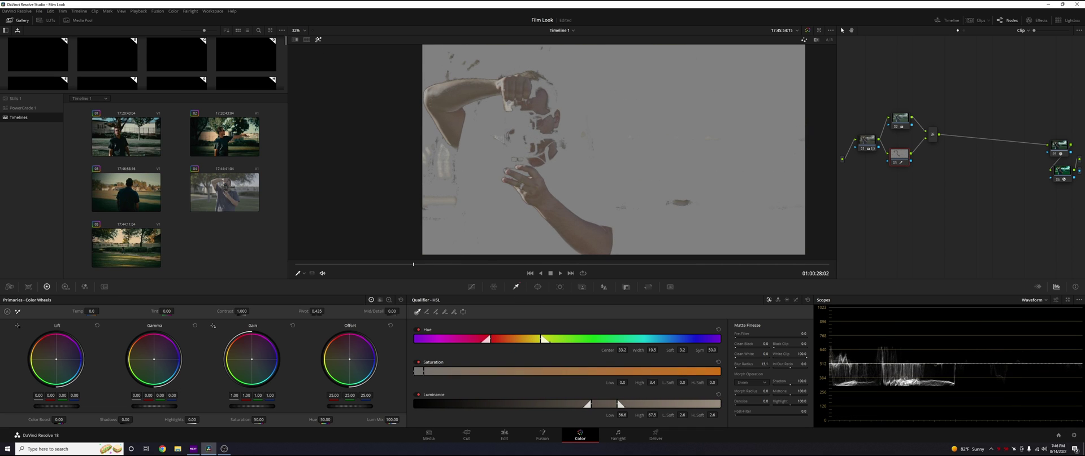
key(shift+h)
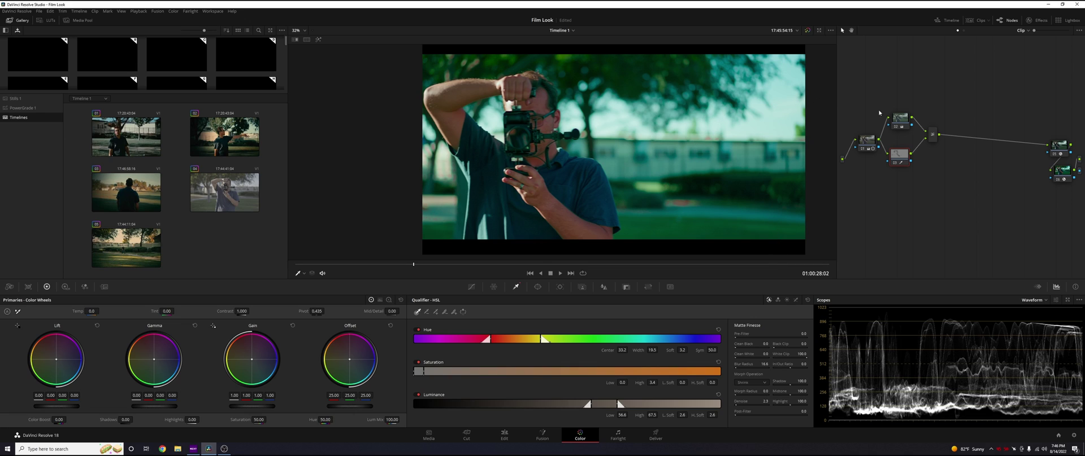
Reduce the teal node's saturation to 28
click(894, 119)
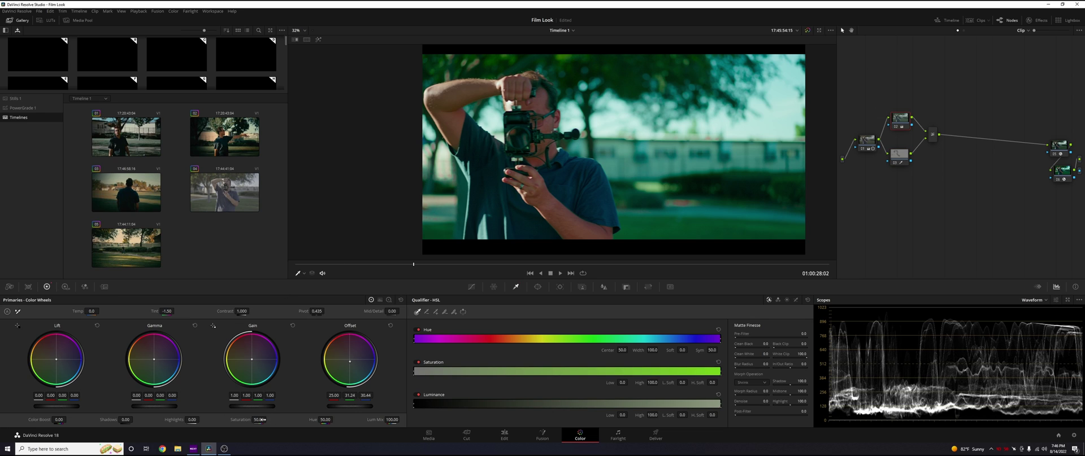
mouse_move(259, 420)
mouse_down()
mouse_move(180, 420)
mouse_move(267, 420)
mouse_up()
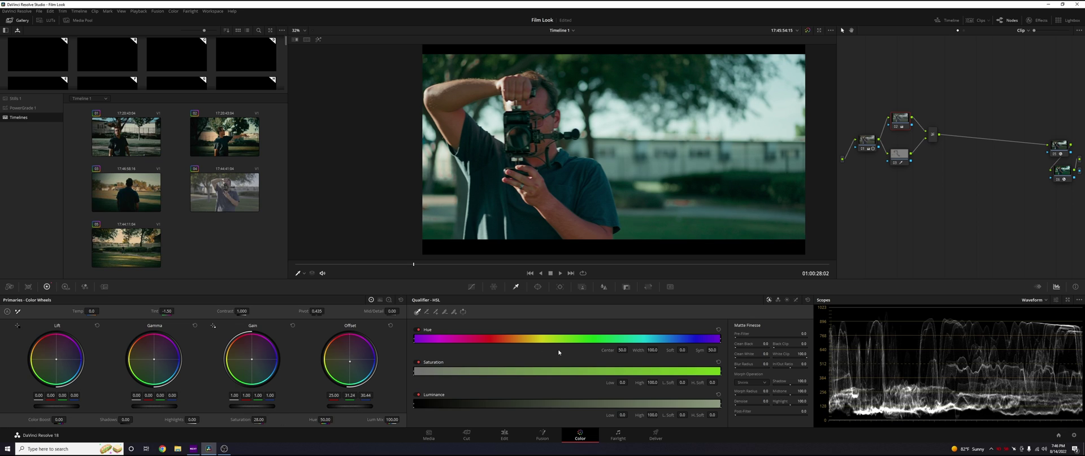
Select the skin-tone layer node, switch the scope to the Vectorscope, and toggle its Display Qualifier Focus option
click(896, 156)
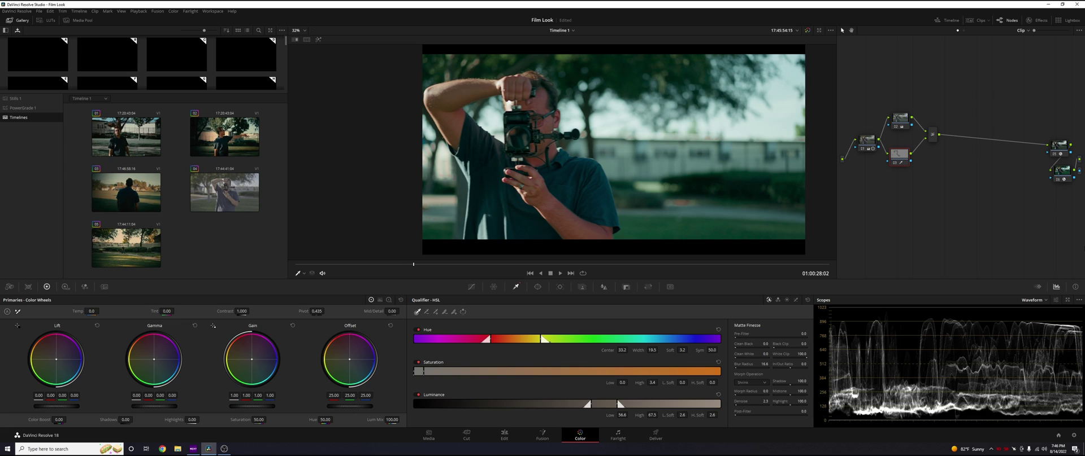
click(1045, 301)
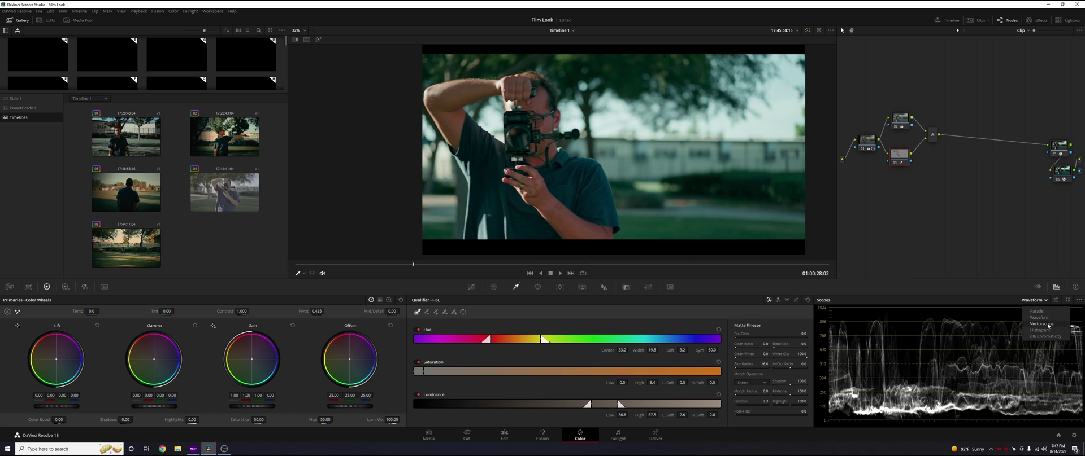
click(1041, 323)
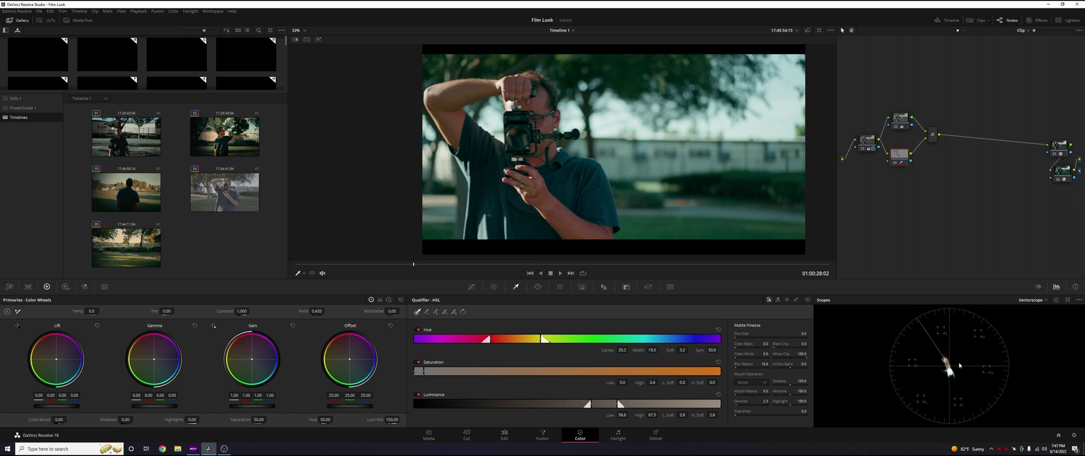
click(1079, 300)
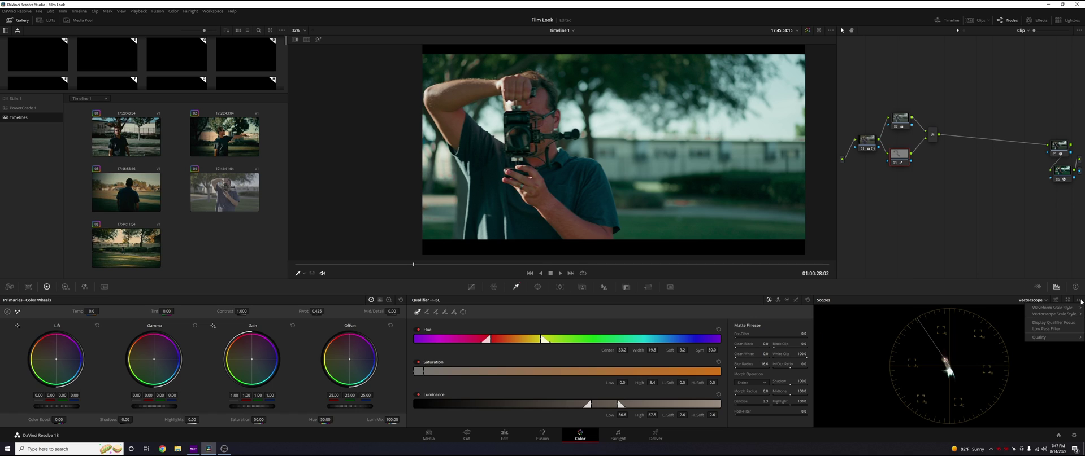
click(1053, 323)
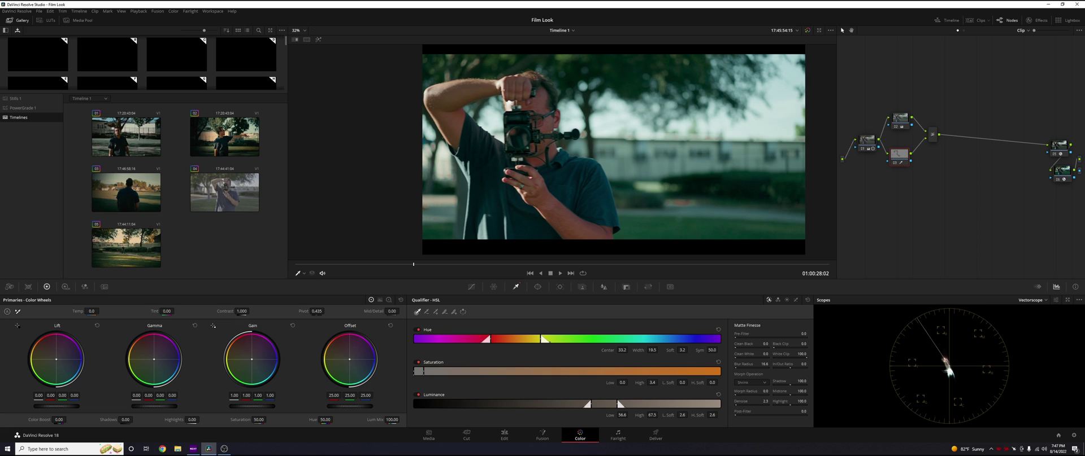
Adjust the skin-tone node's red offset, saturation and tint to correct the skin color
drag(333, 395, 369, 395)
drag(267, 420, 268, 419)
drag(167, 311, 176, 311)
Toggle the skin-tone node off and on to compare the skin with and without the correction
click(894, 163)
click(894, 163)
click(894, 163)
click(894, 164)
Select the upper teal node and lower its red offset to 22.76
click(900, 121)
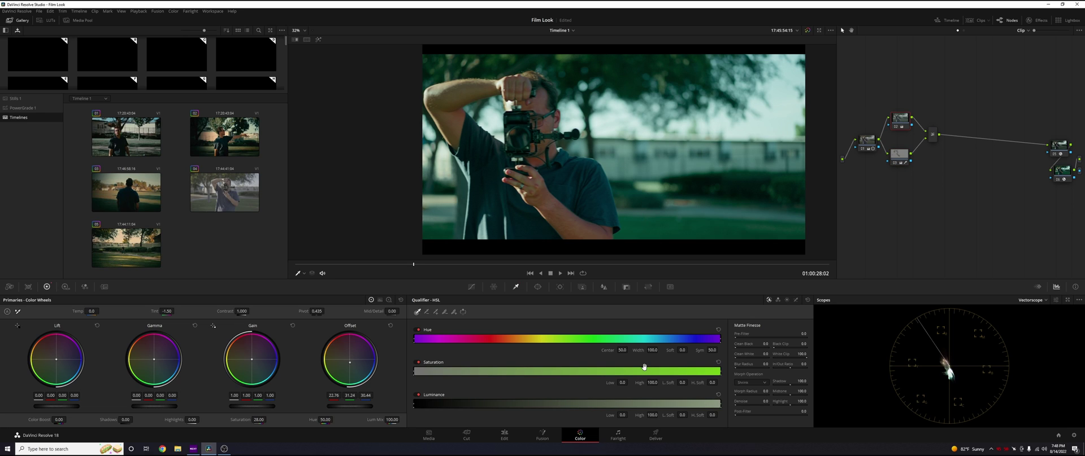